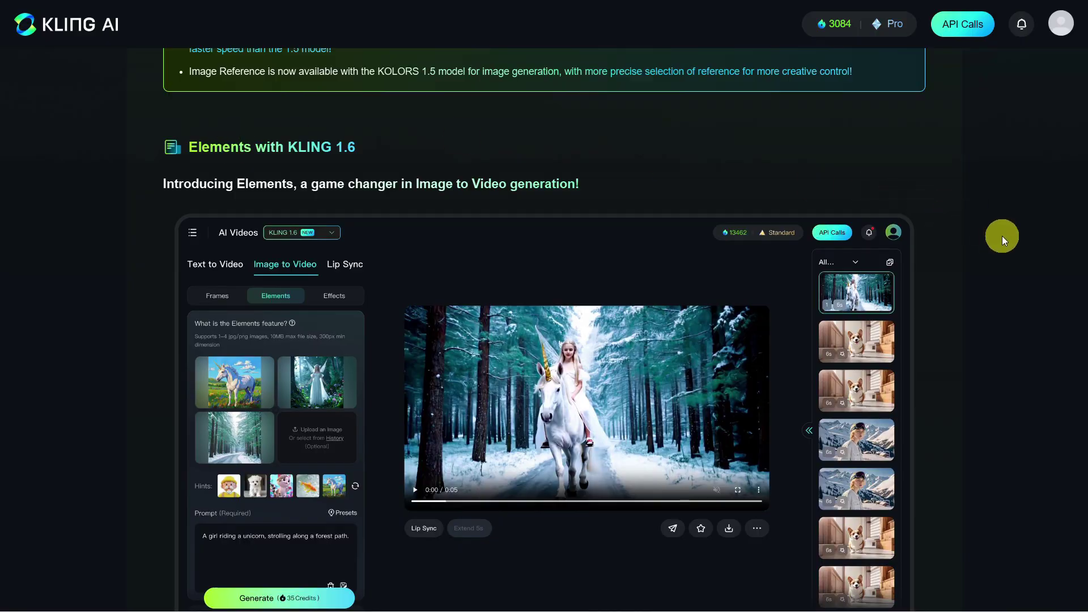
- Scroll the Release Notes to '1. Using Elements' and play the crystal-crown girl sample video
scroll(1002, 236, "down", 10)
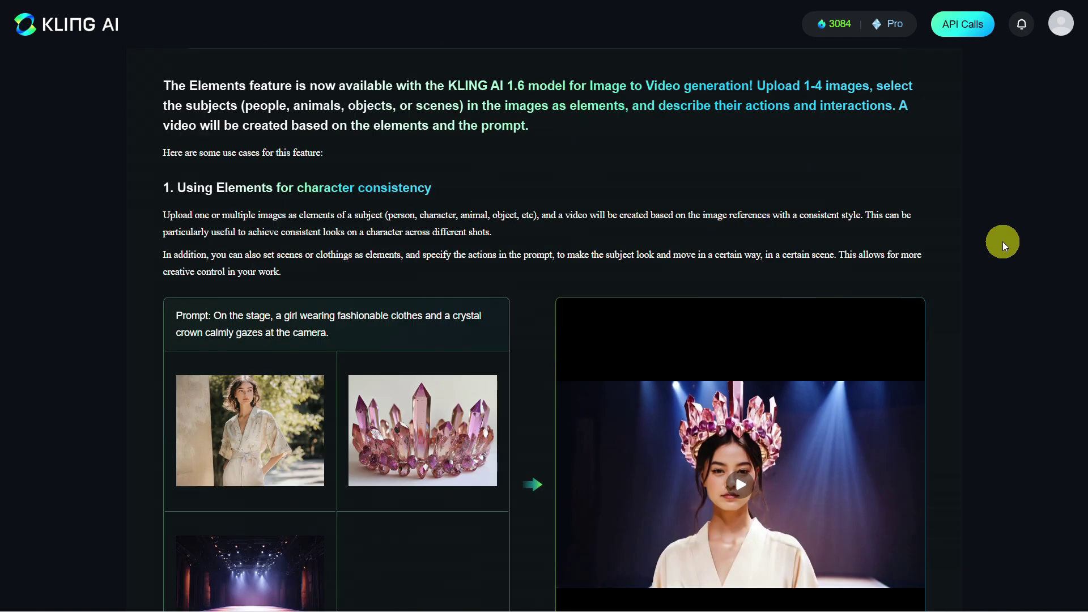
scroll(1002, 242, "down", 2)
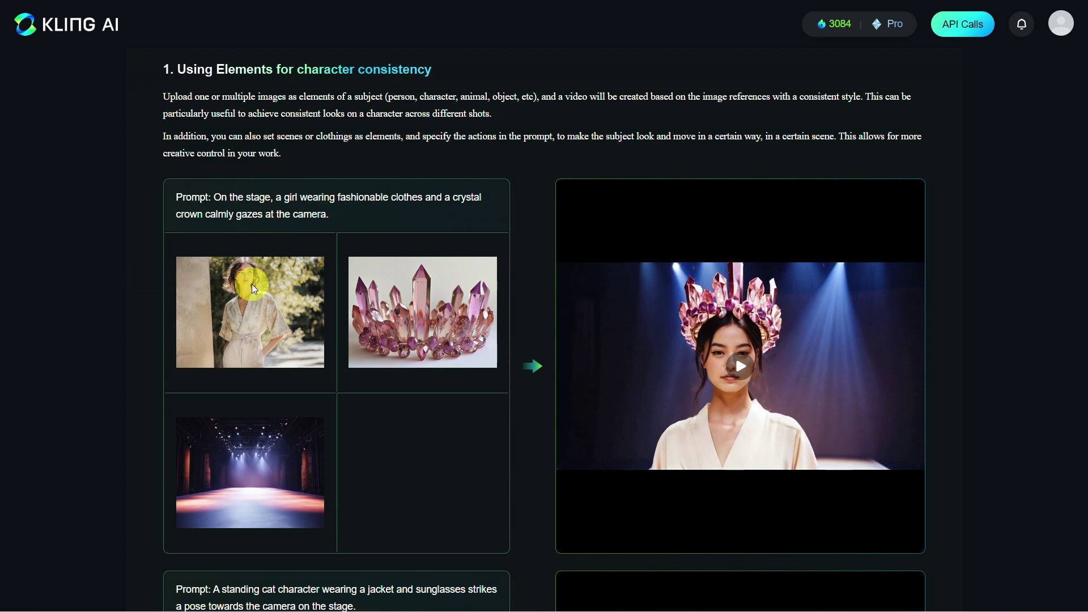
left_click(743, 367)
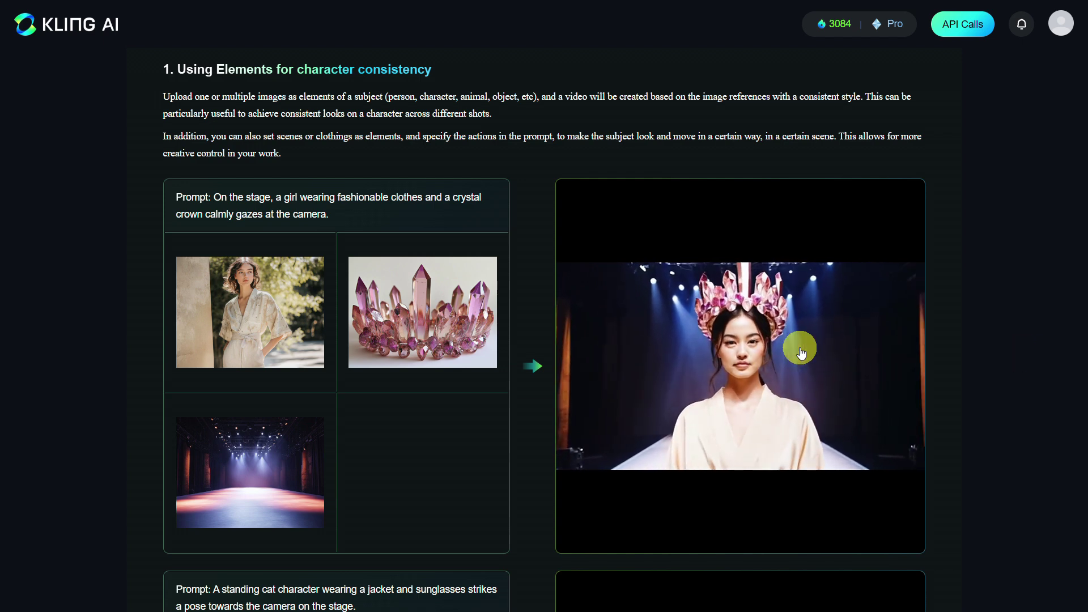
scroll(1014, 329, "down", 8)
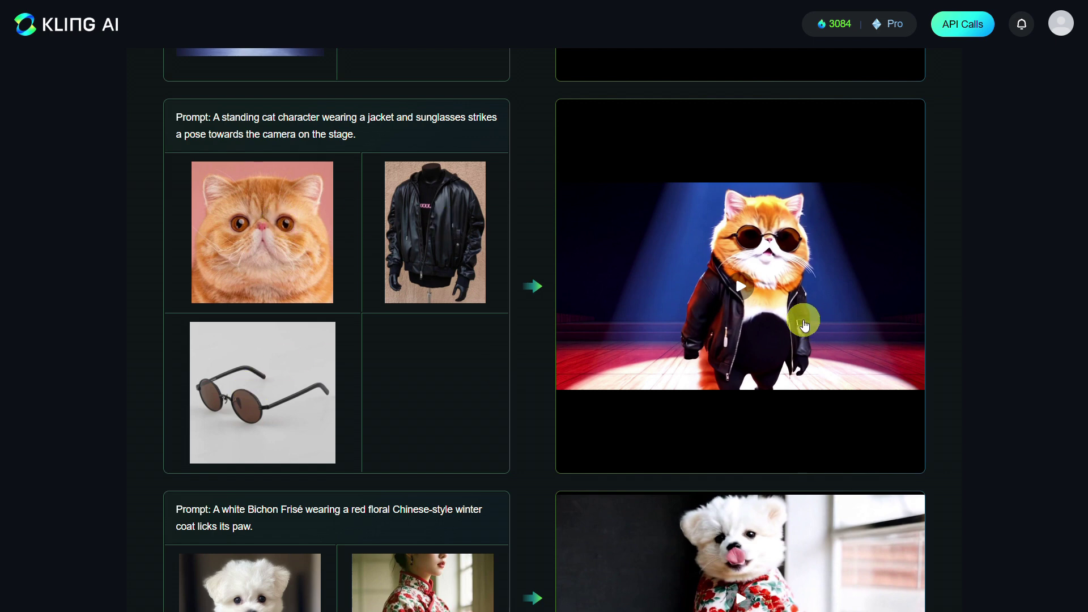
- Scroll past the cat and Bichon examples and play the café video of the cartoon elderly man
mouse_move(751, 290)
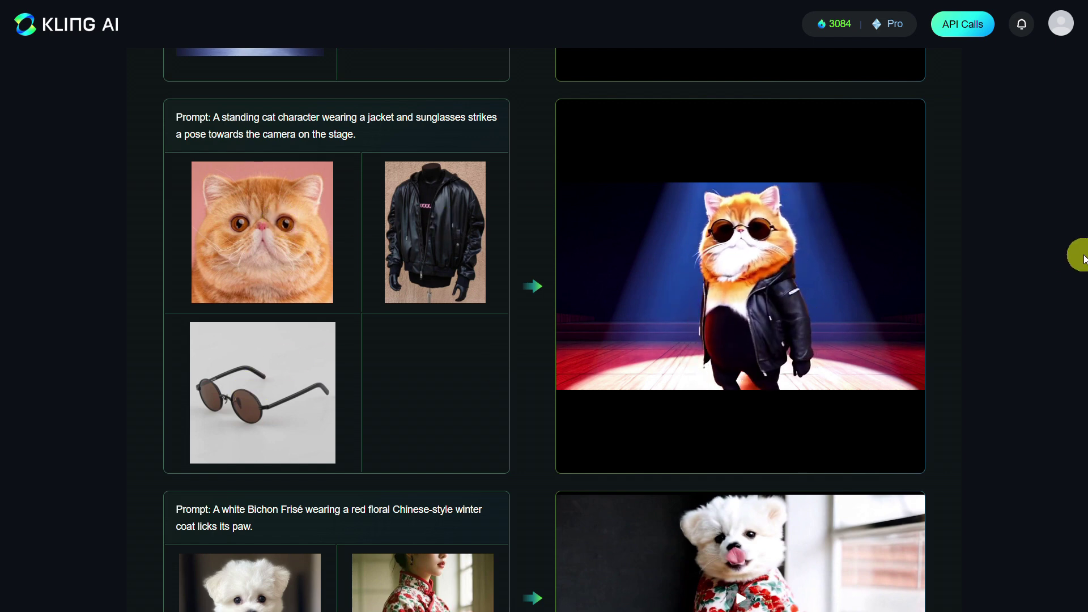
scroll(292, 150, "down", 5)
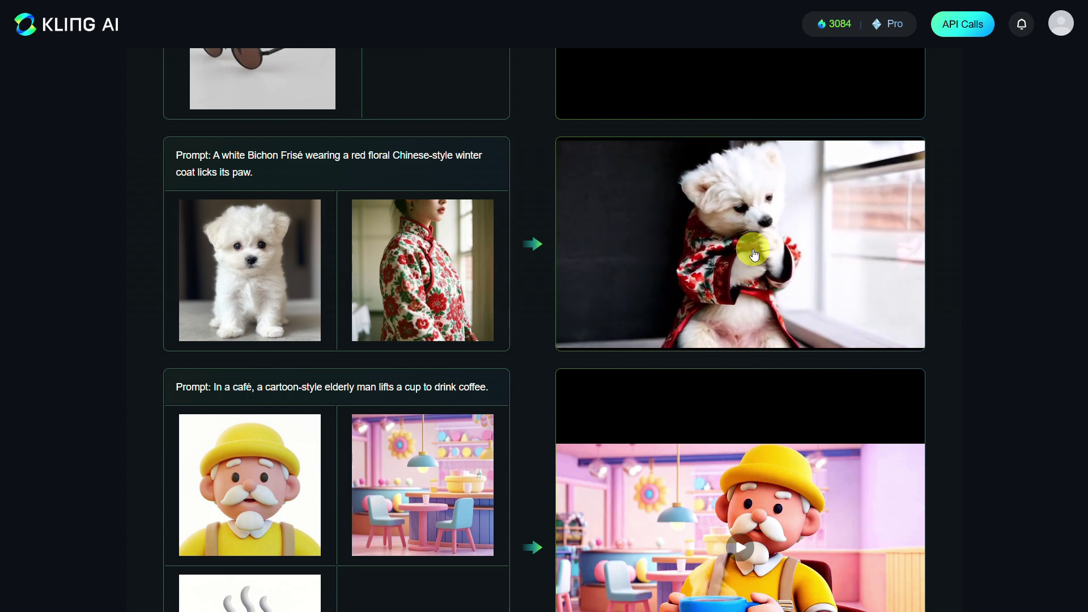
scroll(278, 274, "down", 2)
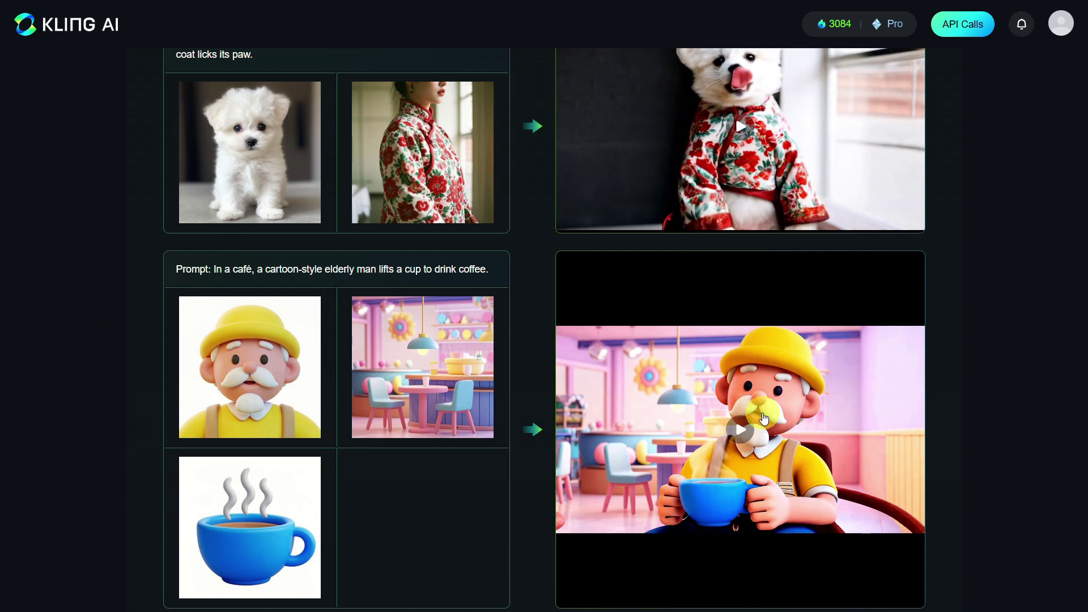
left_click(741, 435)
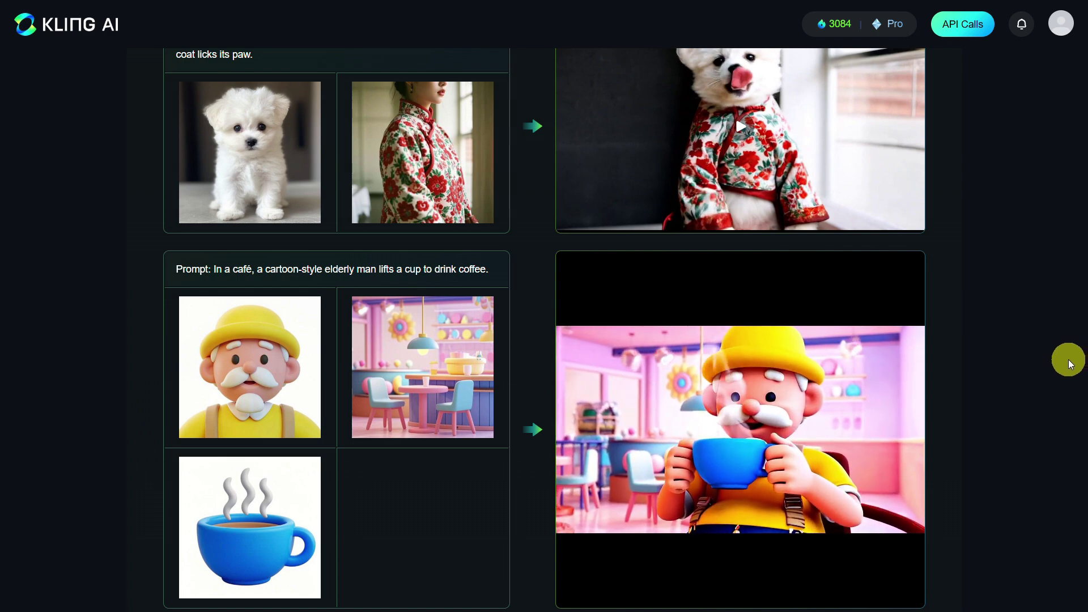
scroll(1076, 357, "down", 4)
- Play the 'Two girls hug' example video, then the boy-riding-a-Pegasus example video
scroll(1065, 366, "down", 2)
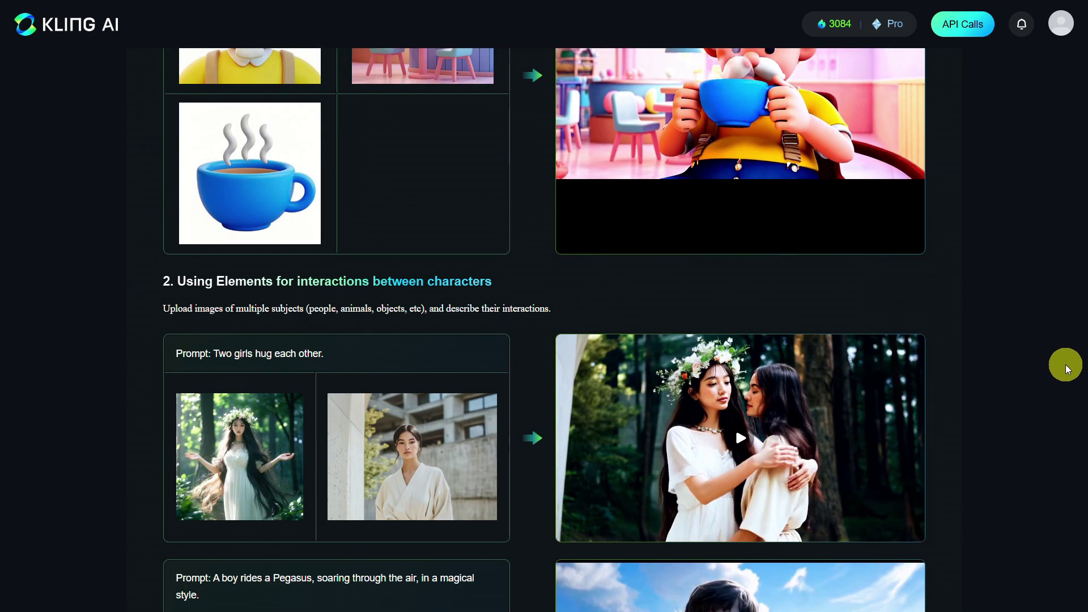
scroll(221, 241, "down", 2)
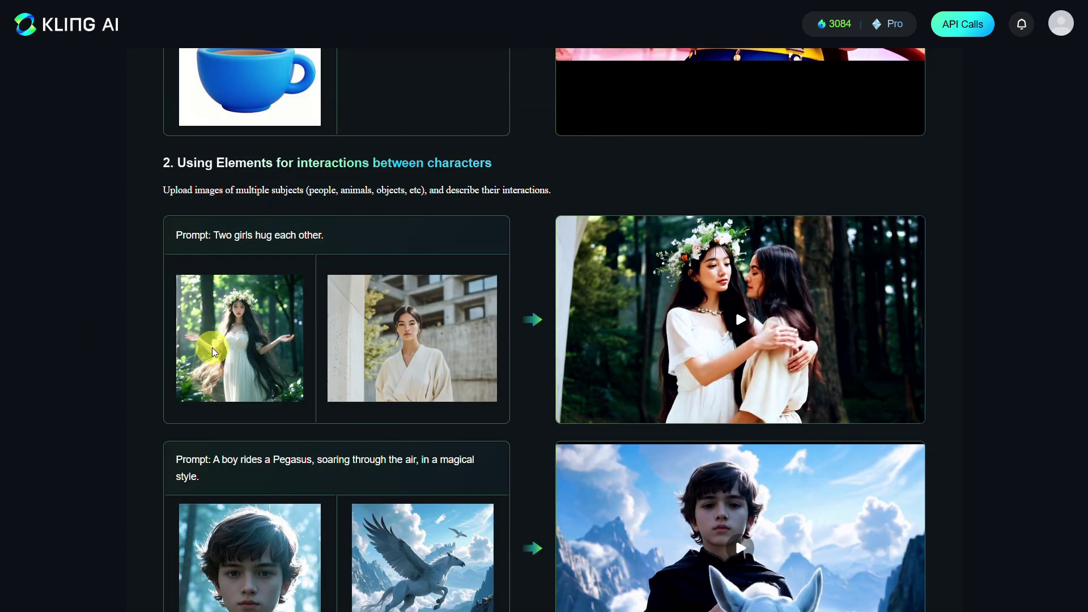
left_click(744, 322)
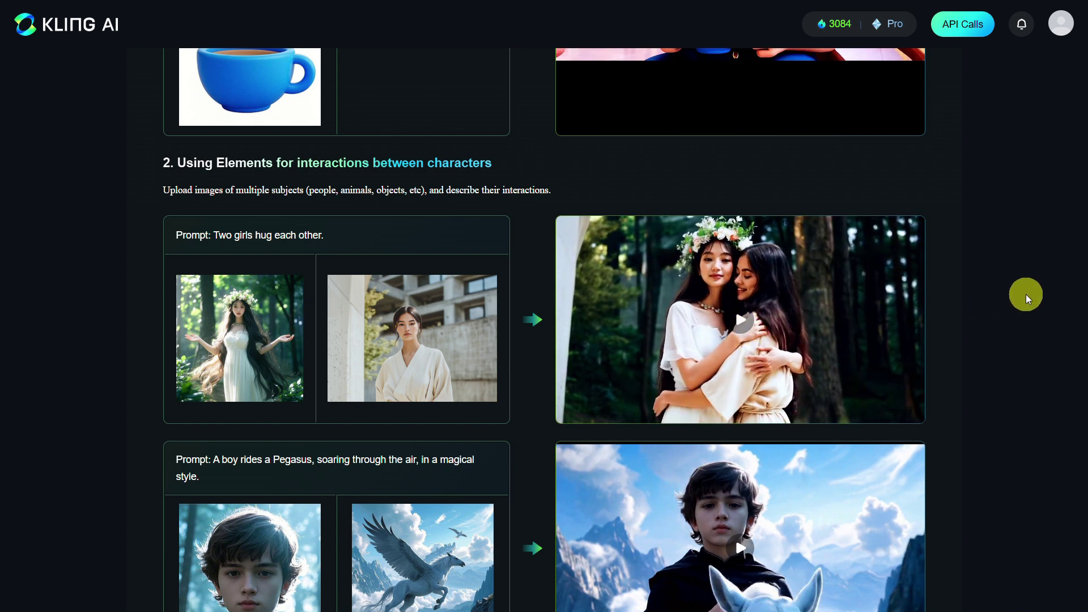
scroll(1018, 294, "down", 2)
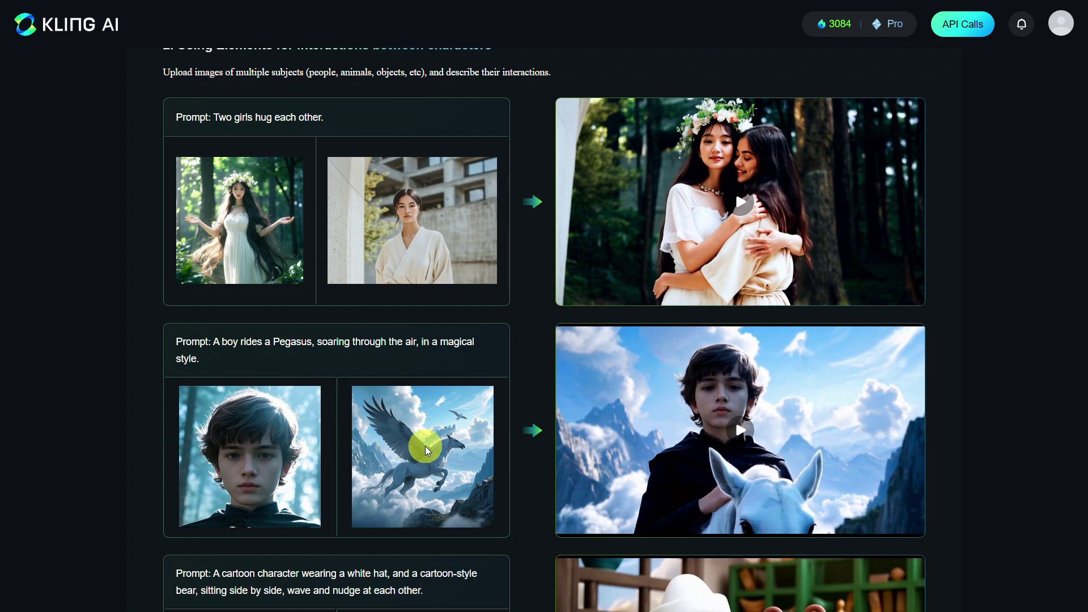
left_click(741, 431)
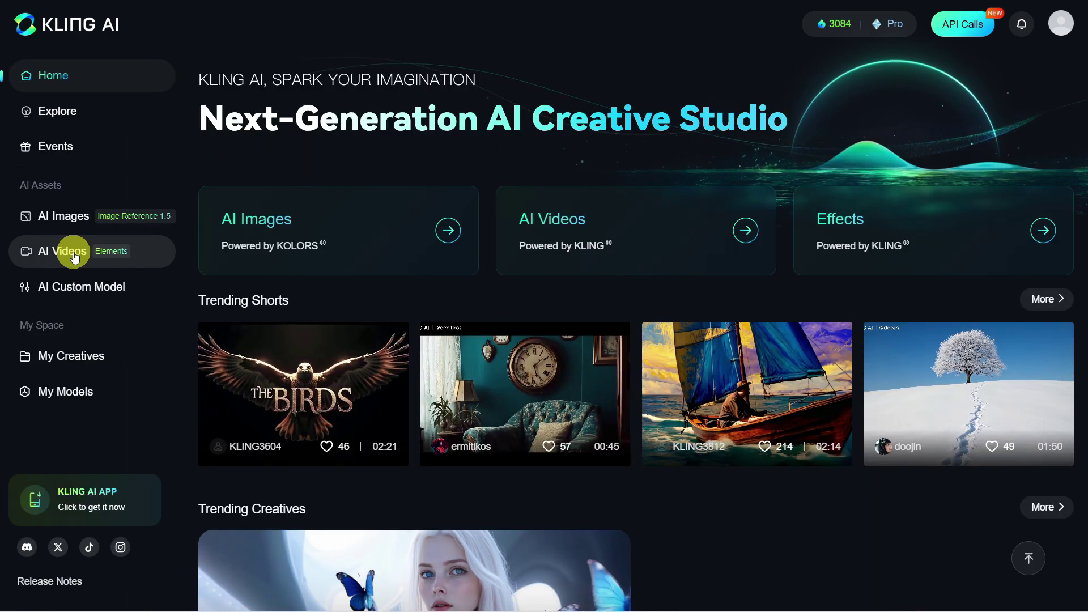
- Open AI Videos (Elements) from the sidebar to start an Image to Video Elements job
left_click(107, 245)
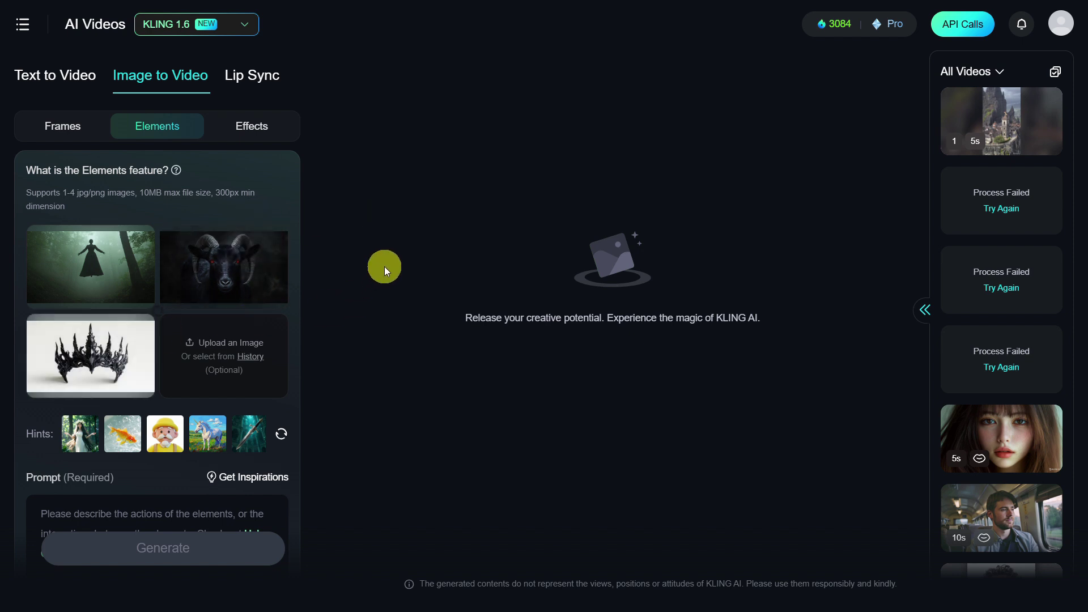
- Finish the prompt of the witch floating above a crowned goat and generate the video
type("e")
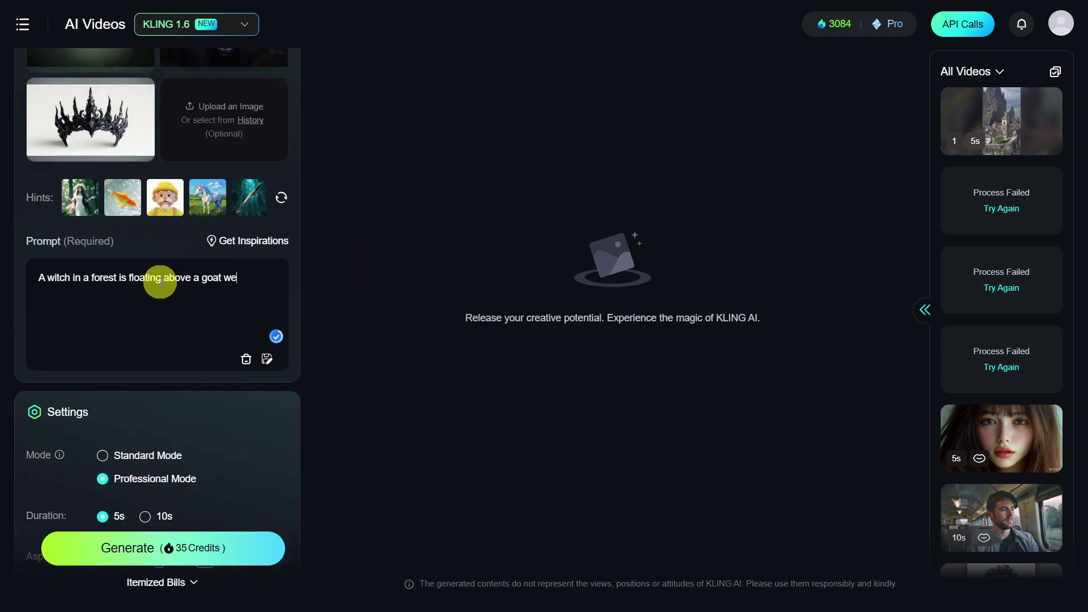
type("aring a crown.")
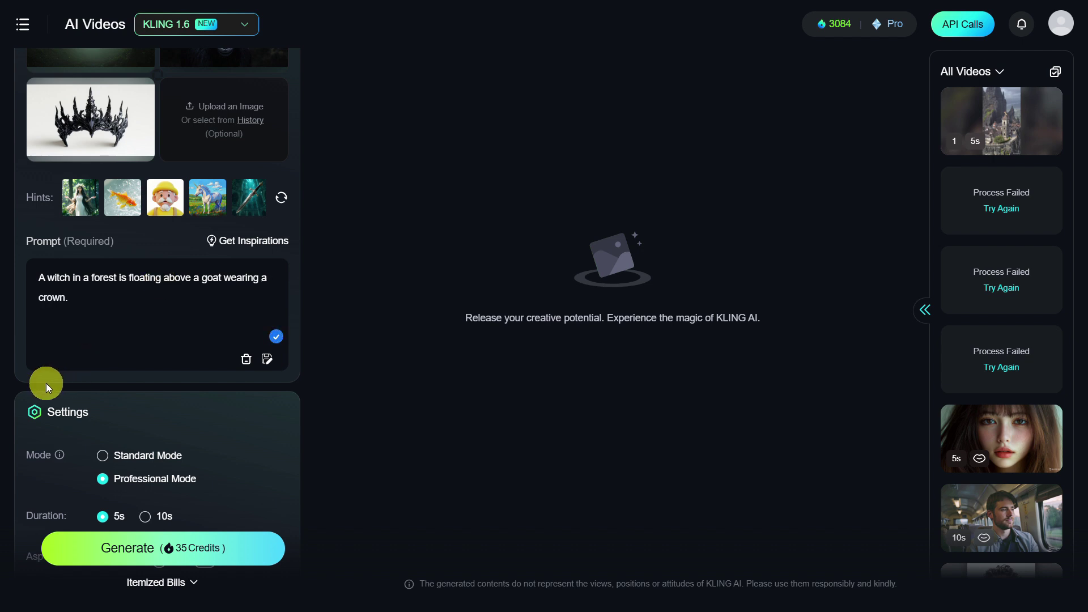
scroll(50, 387, "down", 2)
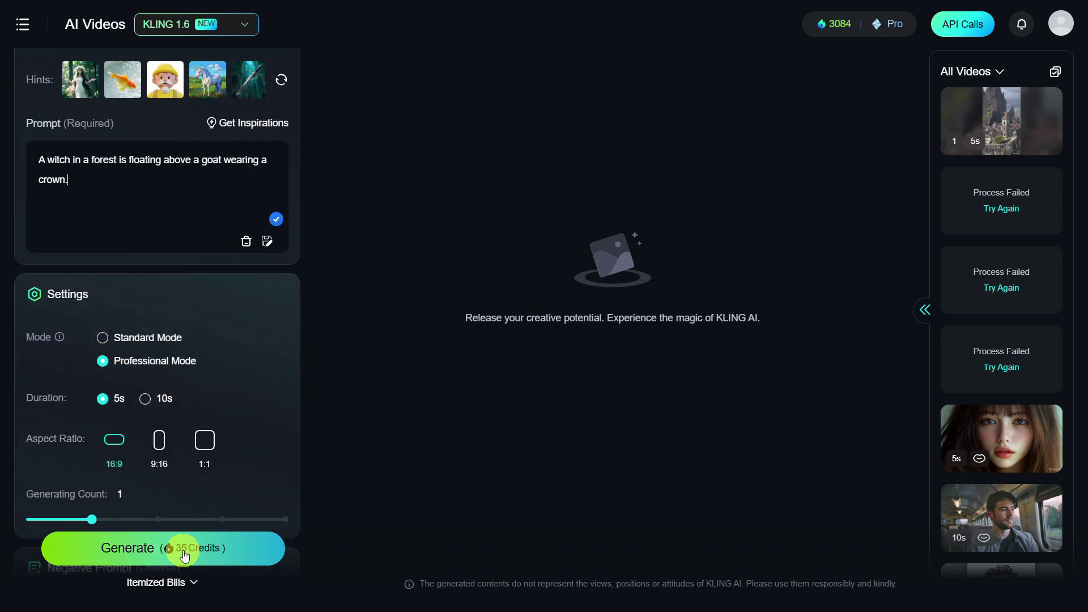
left_click(129, 555)
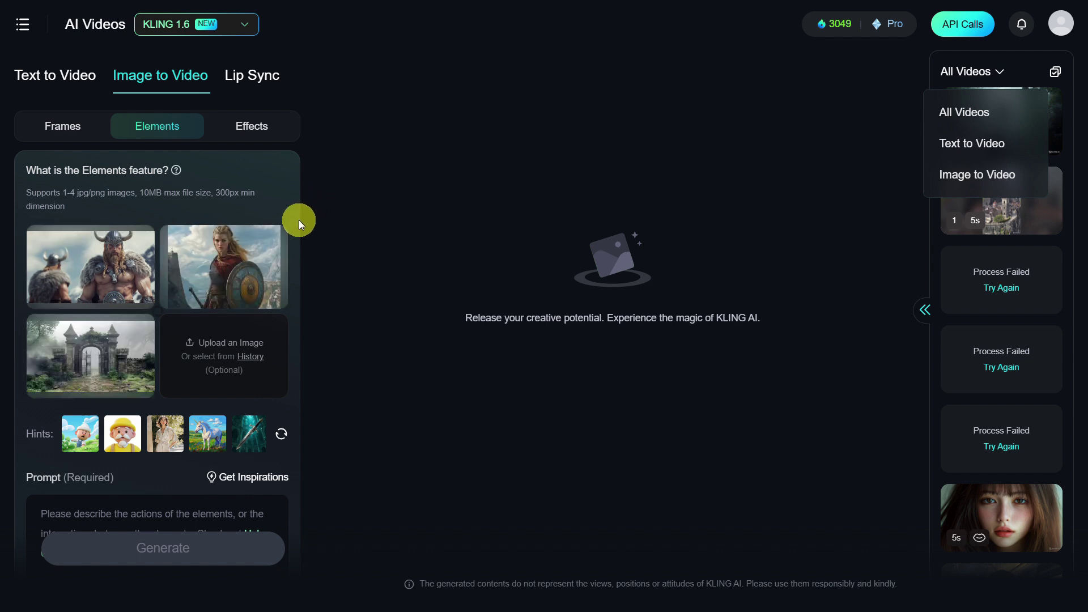
- Paste the viking kiss prompt into the prompt description box
scroll(297, 226, "down", 4)
left_click(162, 283)
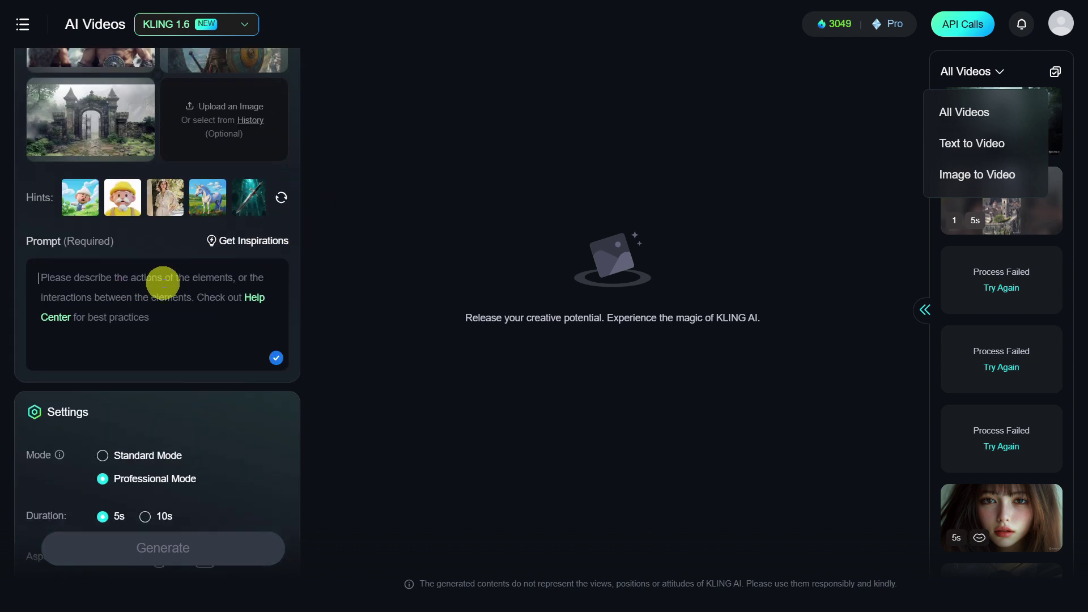
type("A viking kisses a shield maiden in front of a gate.")
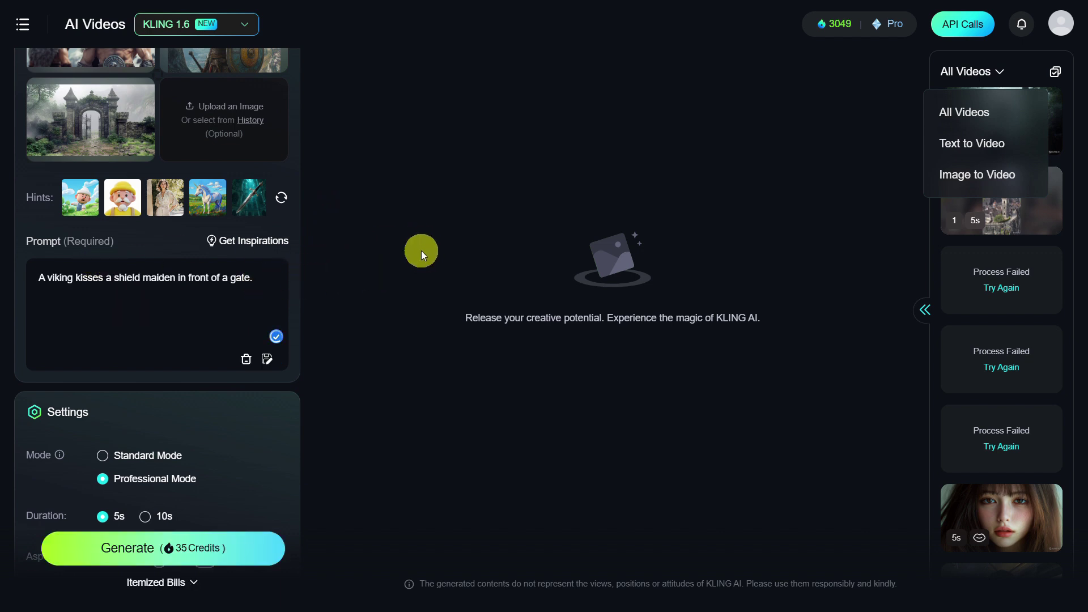
- Add 'the camera zooms in', Close-up, sunlight, rich details and mysterious tags from the Prompt Dictionary
left_click(277, 245)
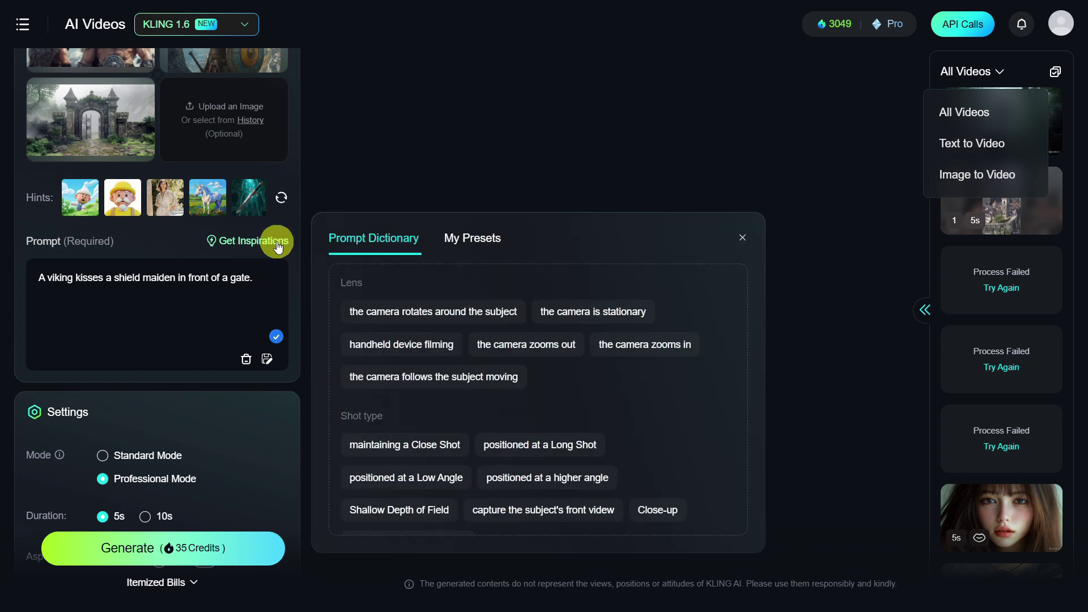
mouse_move(639, 344)
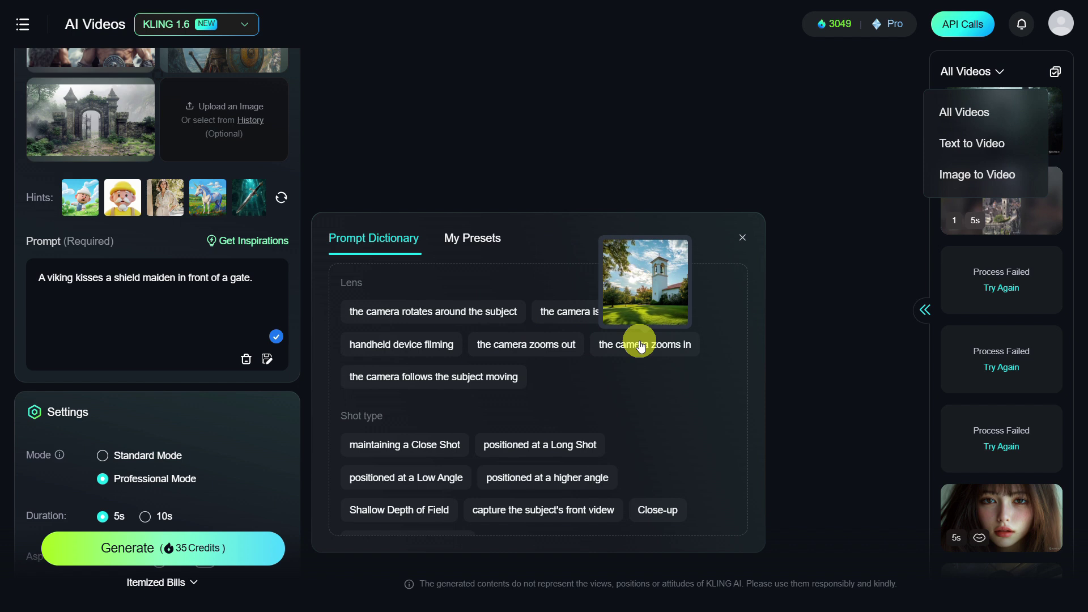
left_click(639, 344)
scroll(649, 369, "down", 2)
left_click(659, 392)
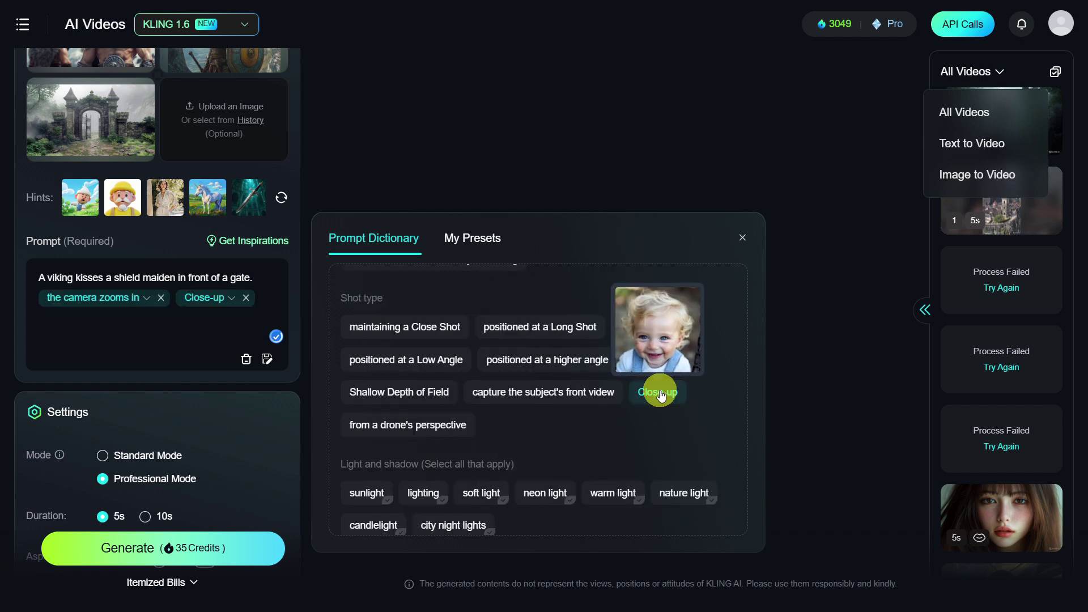
scroll(352, 371, "down", 2)
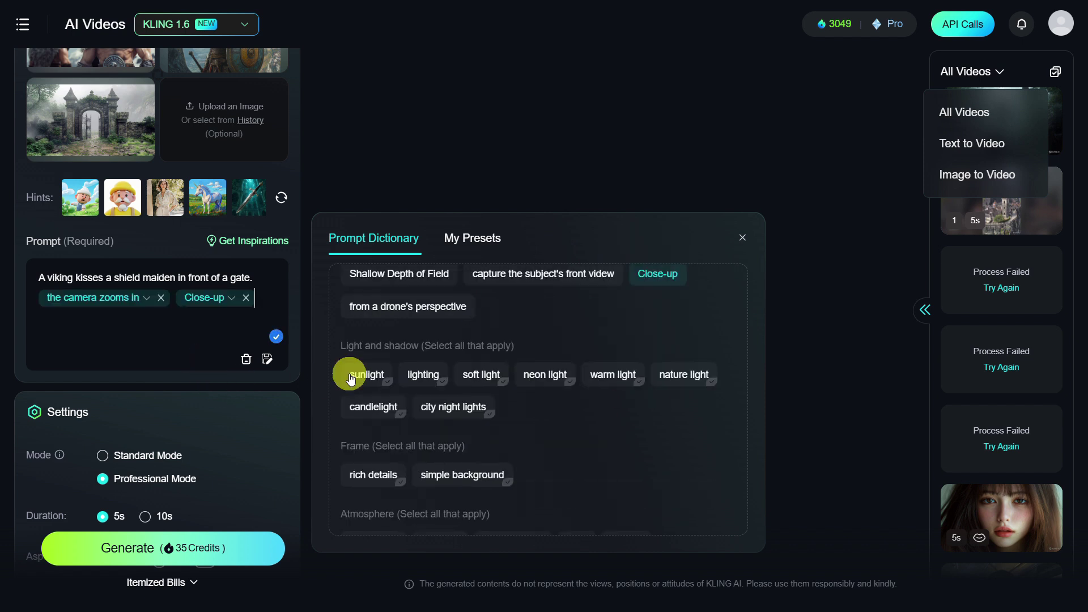
left_click(364, 377)
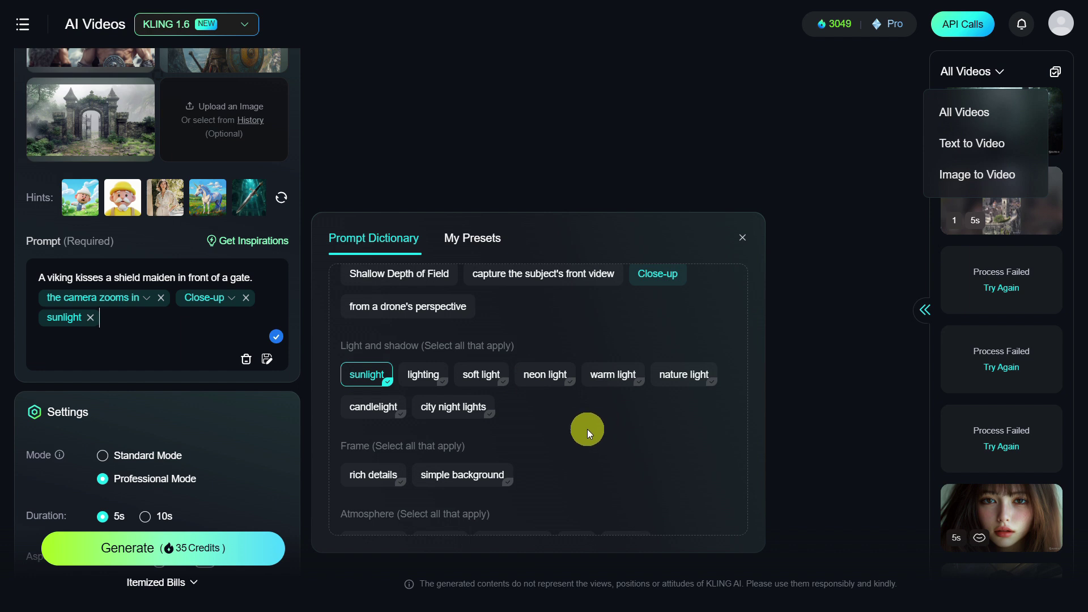
left_click(365, 477)
scroll(364, 477, "down", 1)
left_click(368, 509)
- Submit the tagged viking prompt for video generation
scroll(227, 391, "down", 2)
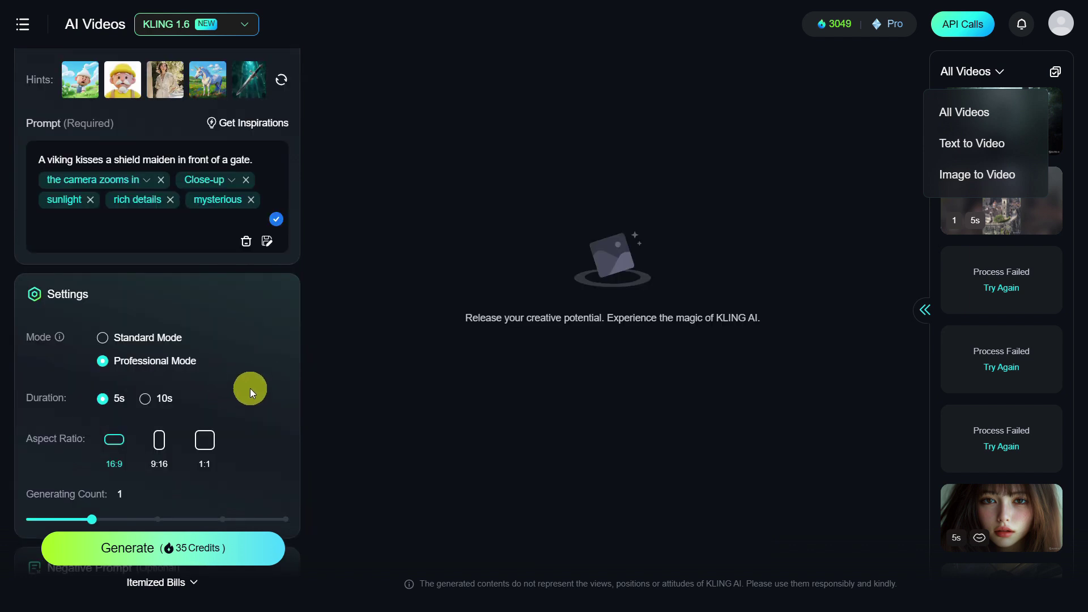
scroll(272, 383, "down", 2)
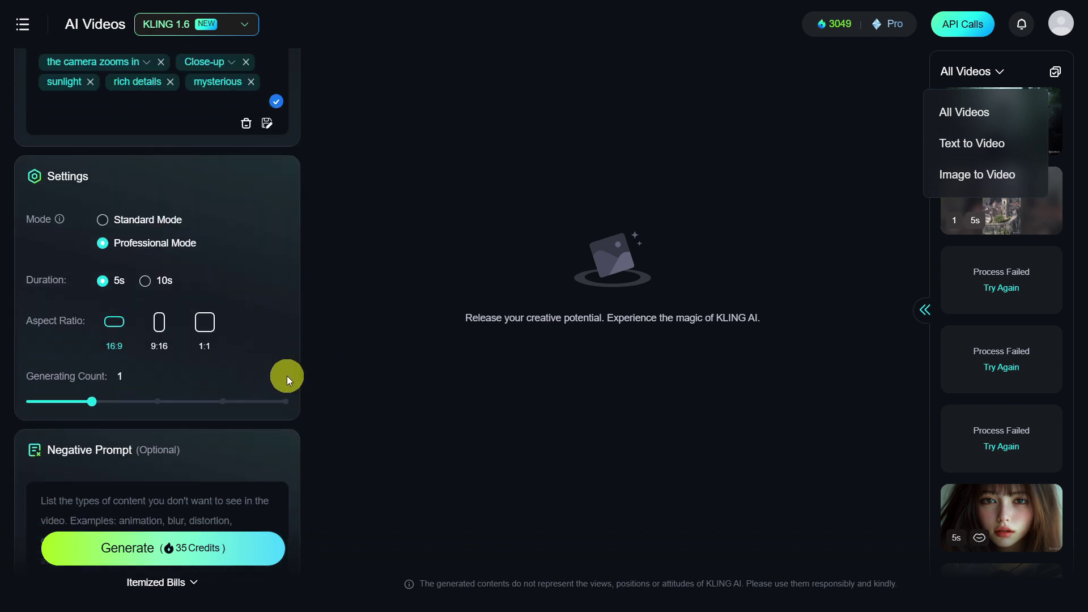
scroll(289, 383, "down", 2)
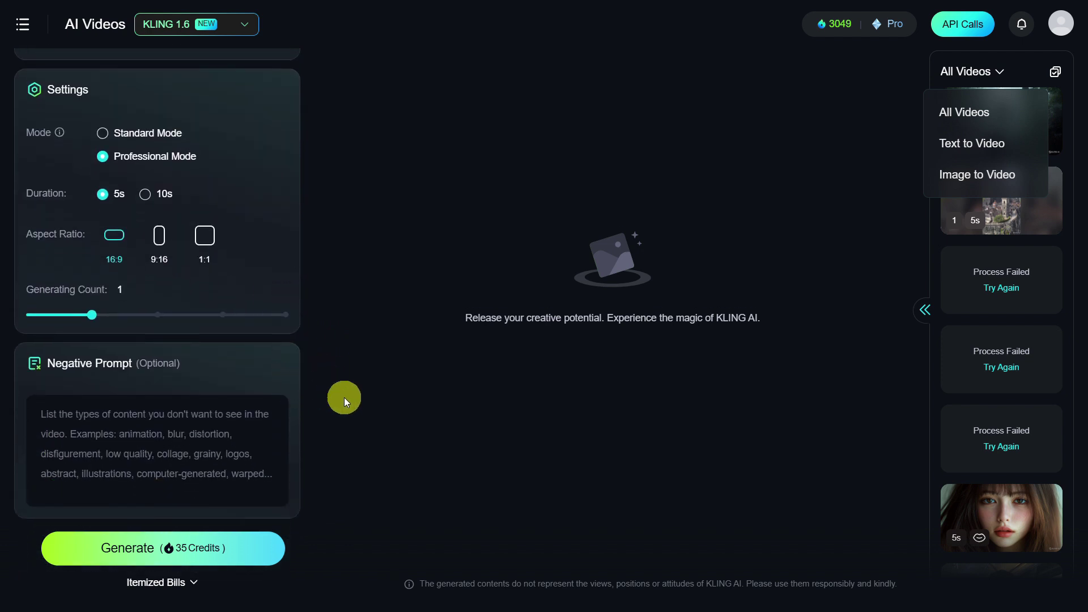
left_click(148, 554)
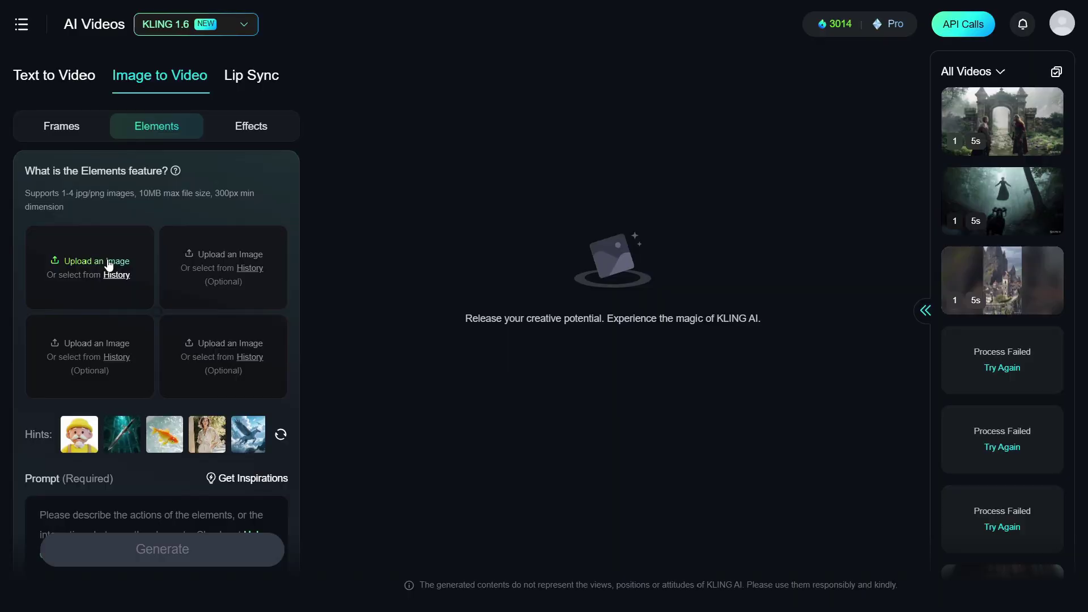
- Fill Elements with cowboy, jungle cave and treasure chest images; prompt 'A treasure hunter opens a treasure chest in the jungle.'
left_click(109, 266)
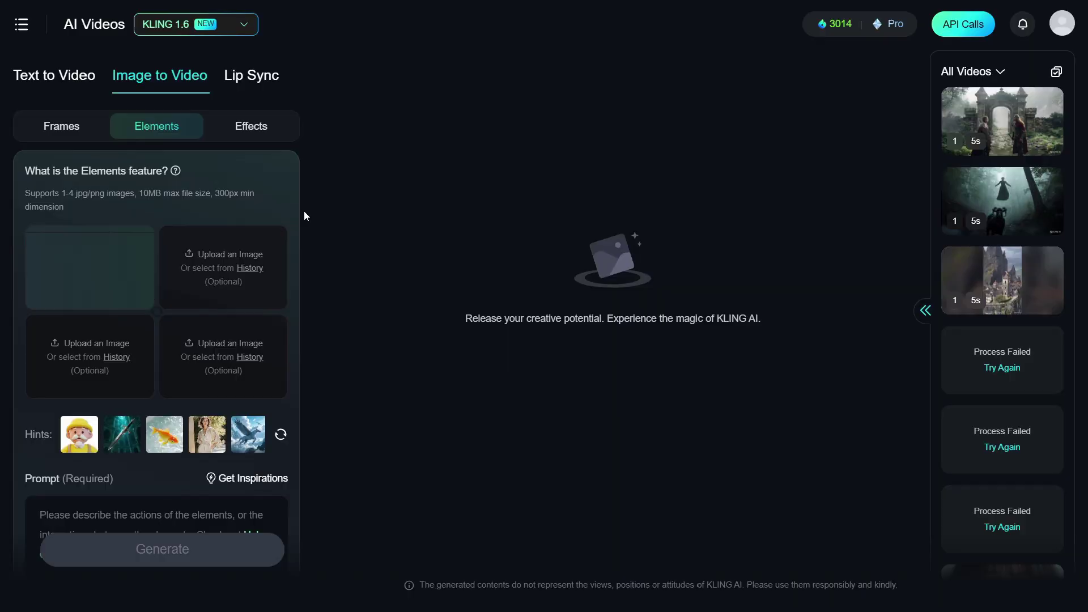
left_click(239, 268)
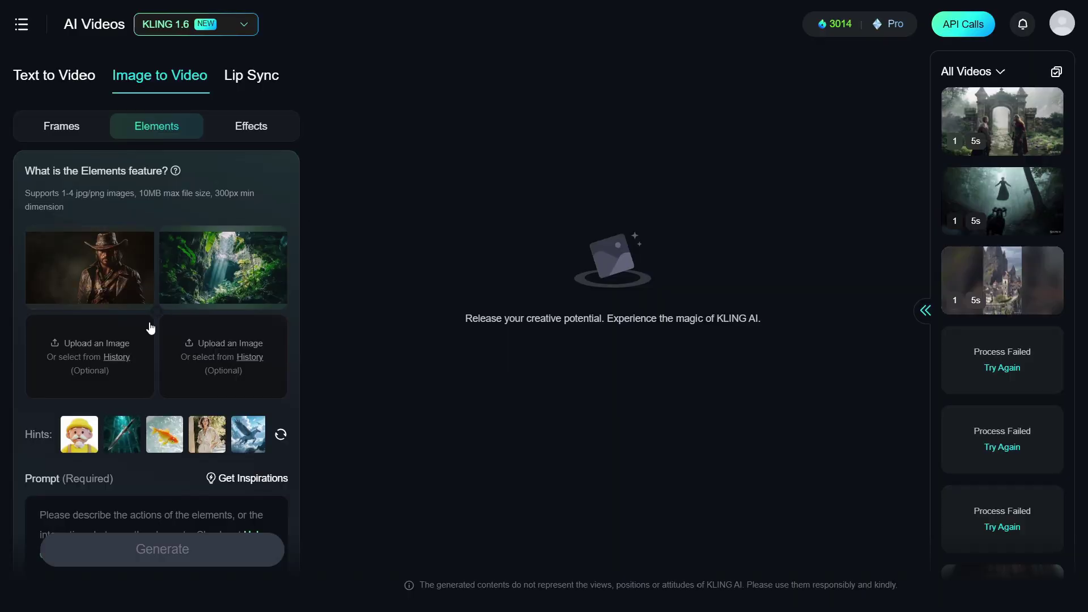
left_click(115, 356)
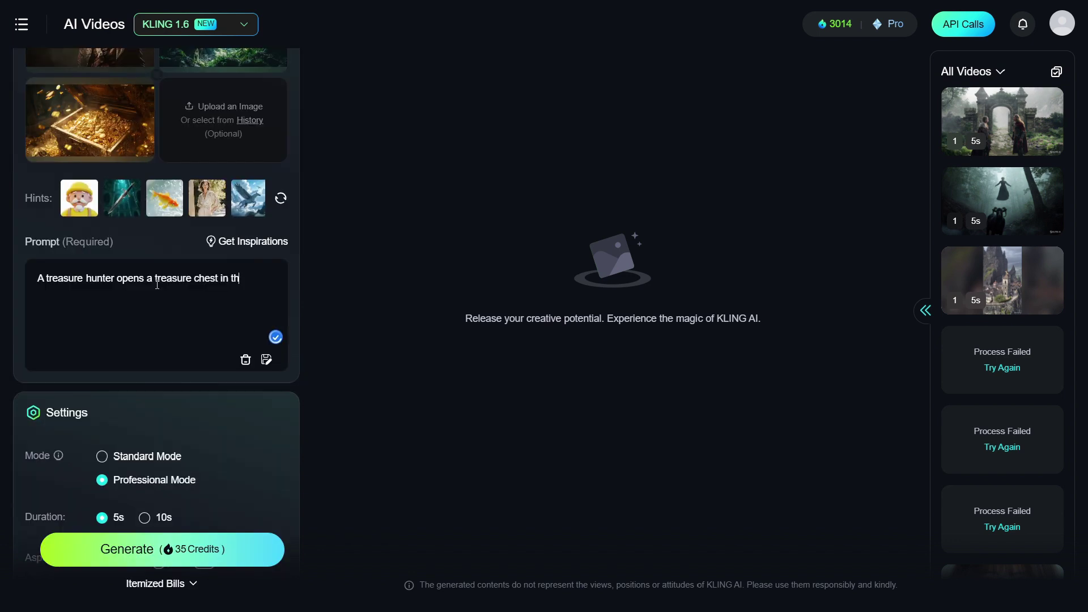
type("e jungle.")
- Add 'the camera rotates around the subject', 'positioned at a higher angle' and 'soft light' tags
left_click(433, 311)
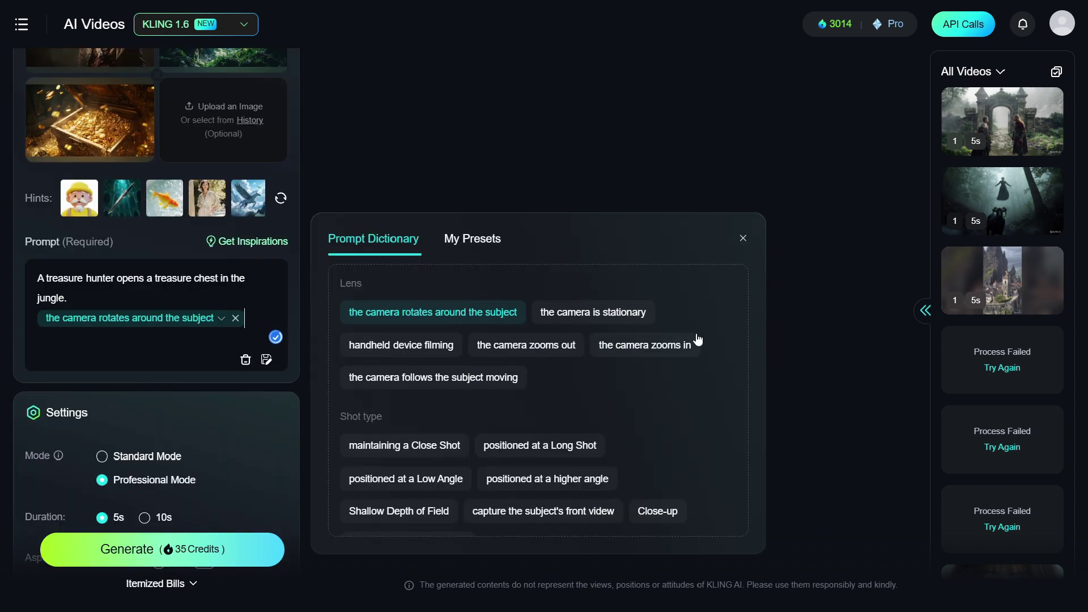
scroll(699, 339, "down", 2)
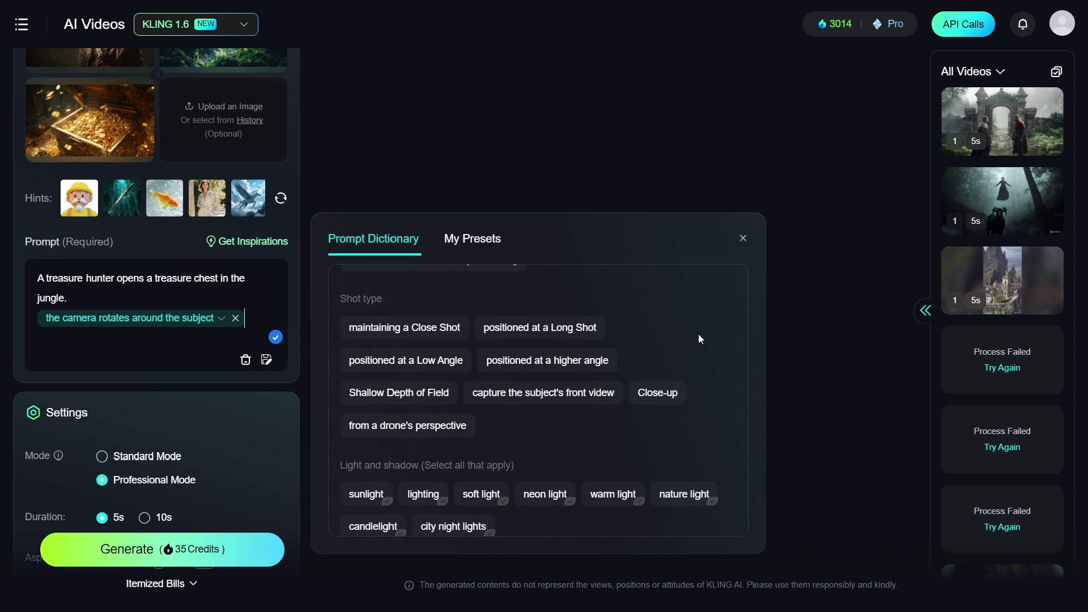
left_click(547, 361)
scroll(478, 381, "down", 2)
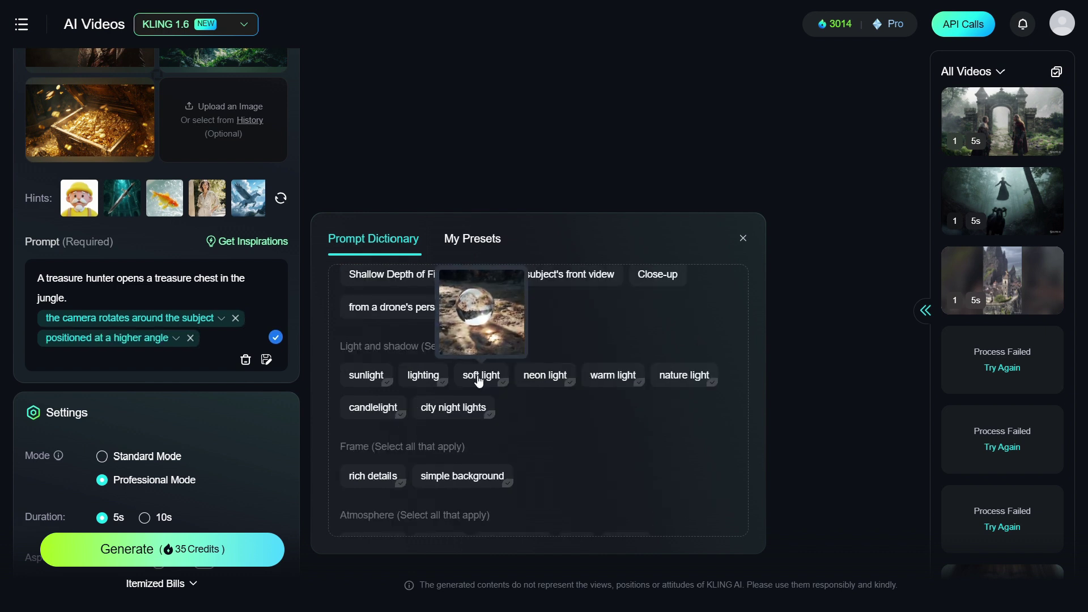
left_click(478, 378)
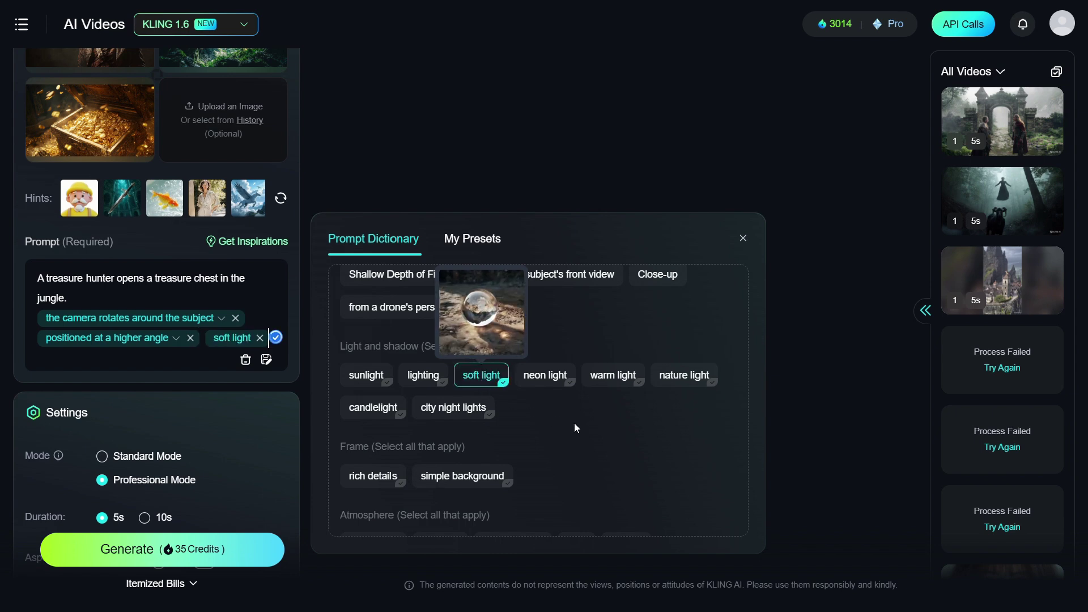
- Submit the treasure hunter prompt for video generation
scroll(602, 421, "down", 1)
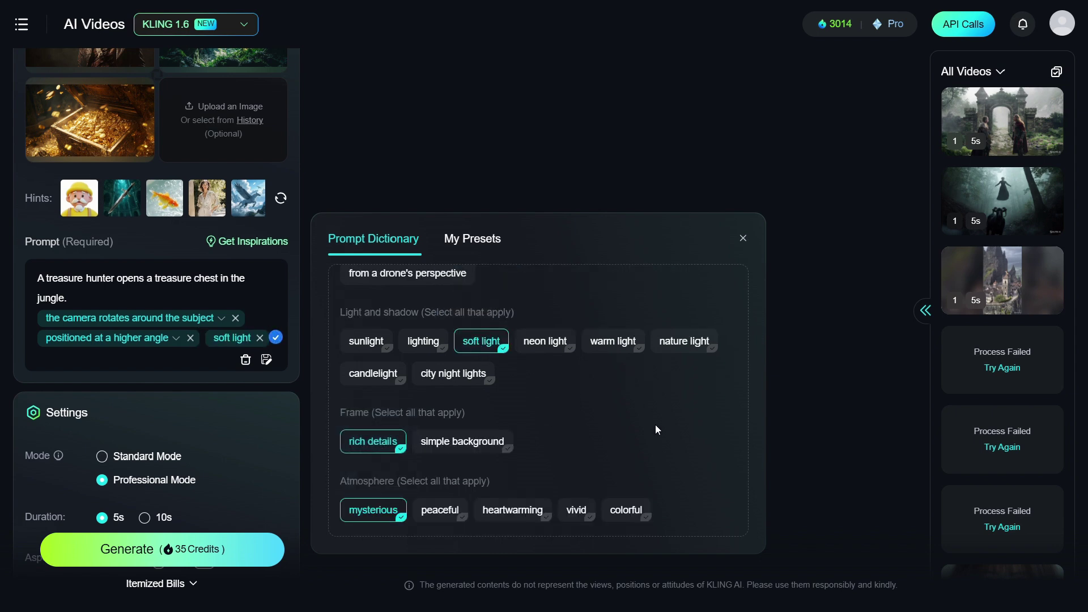
scroll(256, 376, "down", 2)
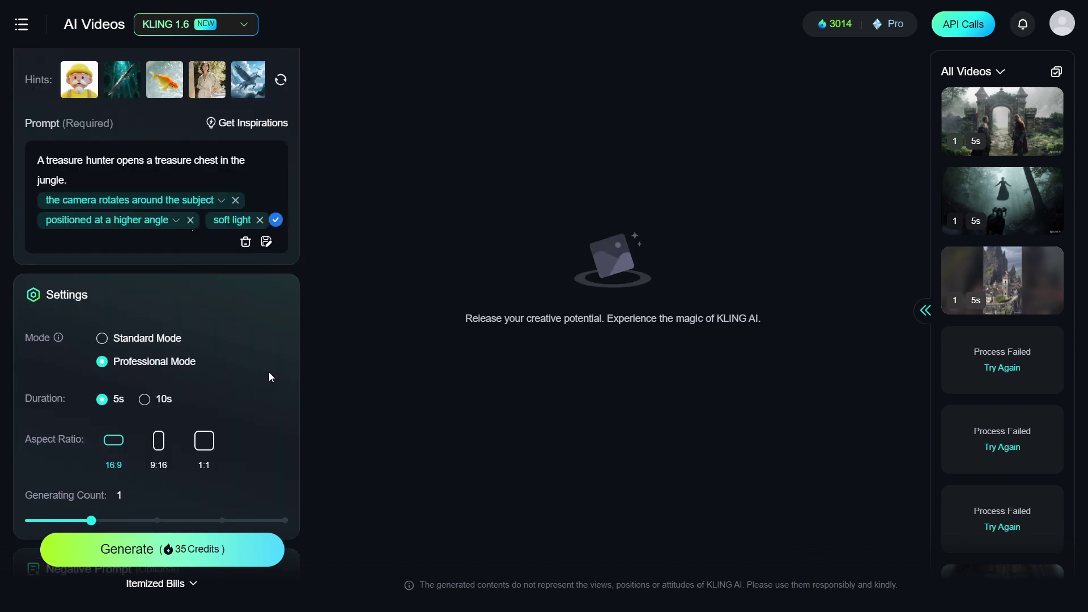
left_click(236, 558)
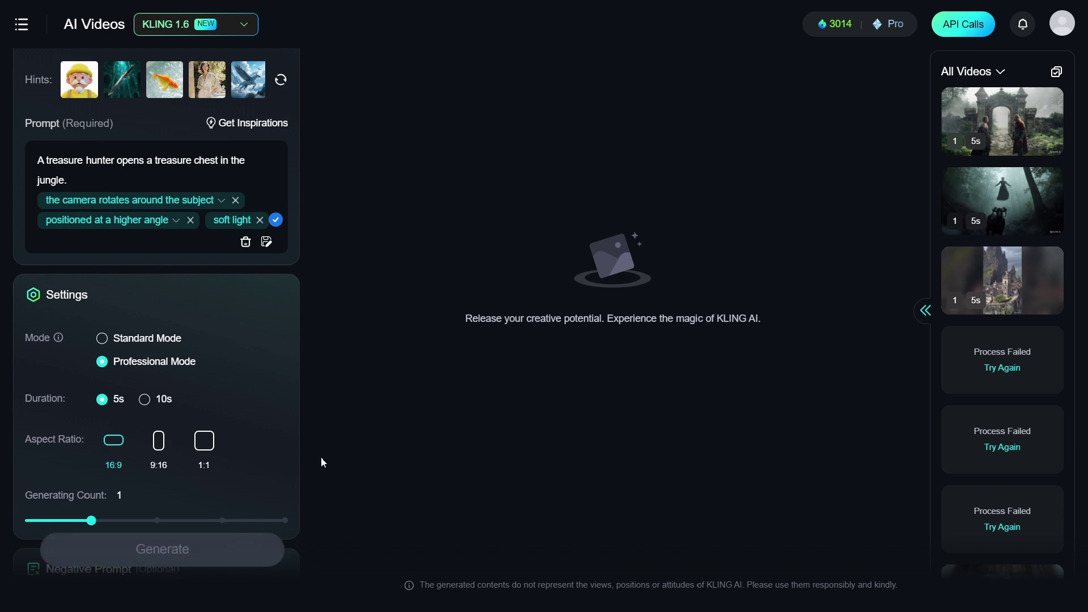